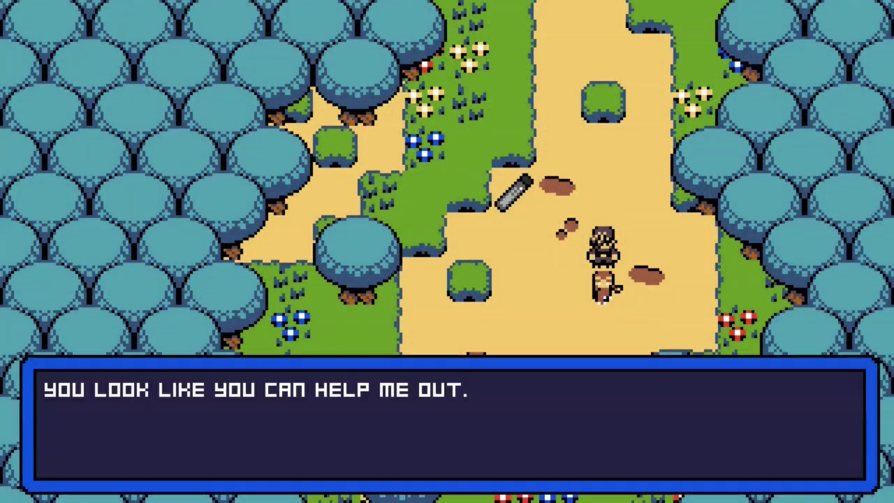
Play through the NPC's dialogue, walk around collecting the vials, and return to hand them in
key("Return")
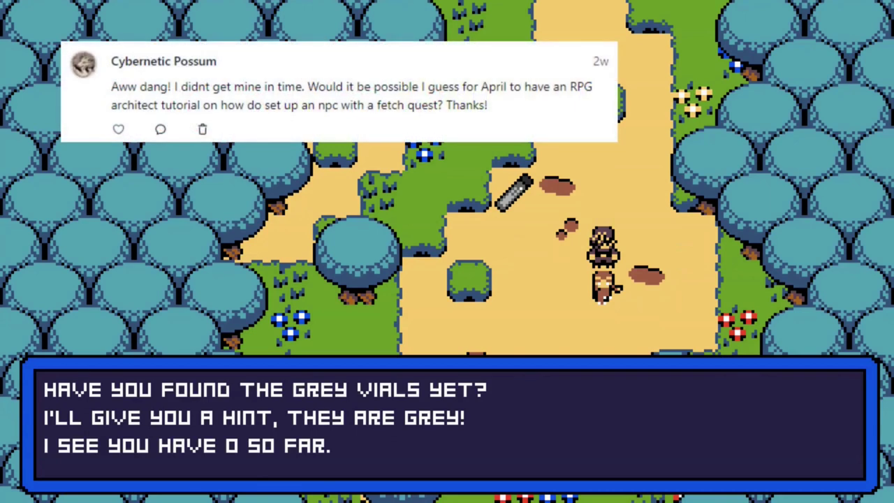
key("Return")
key("Up")
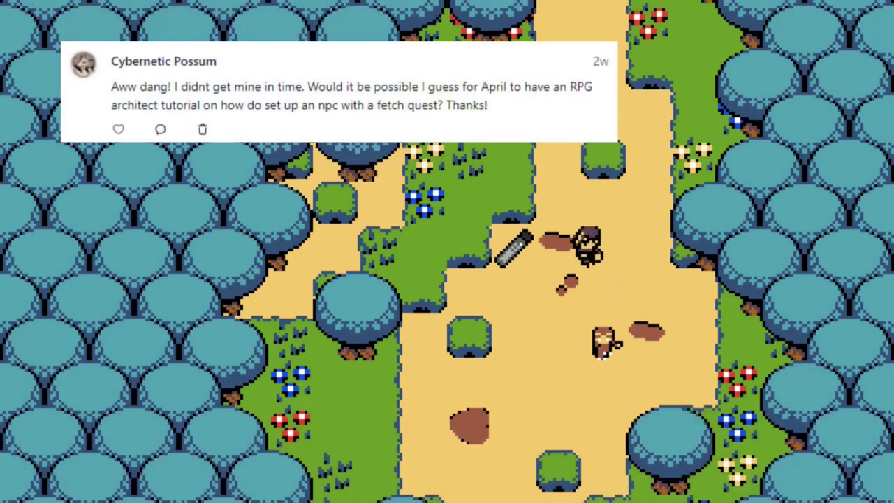
key("Left")
key("Right")
key("Down")
key("Return")
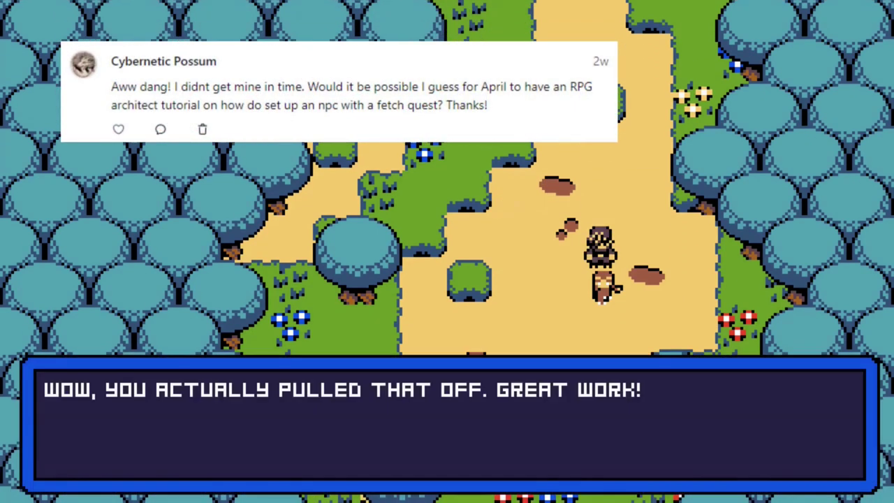
key("Return")
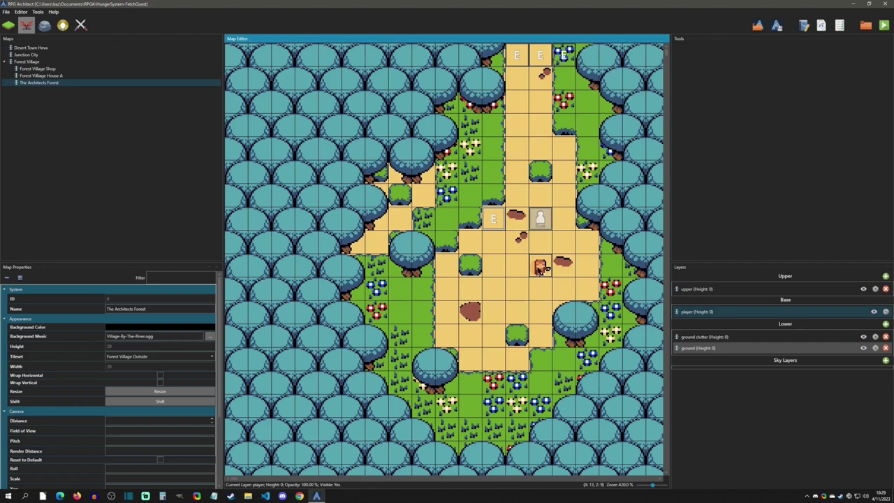
left_click(803, 26)
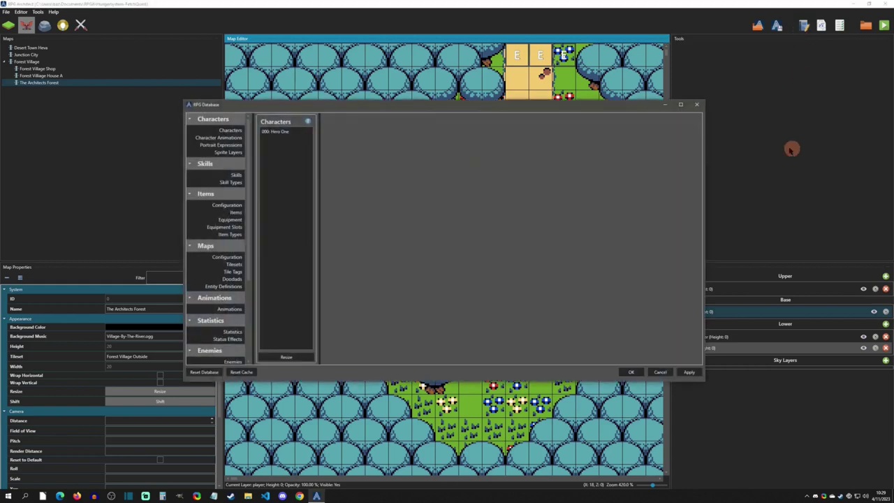
left_click(696, 105)
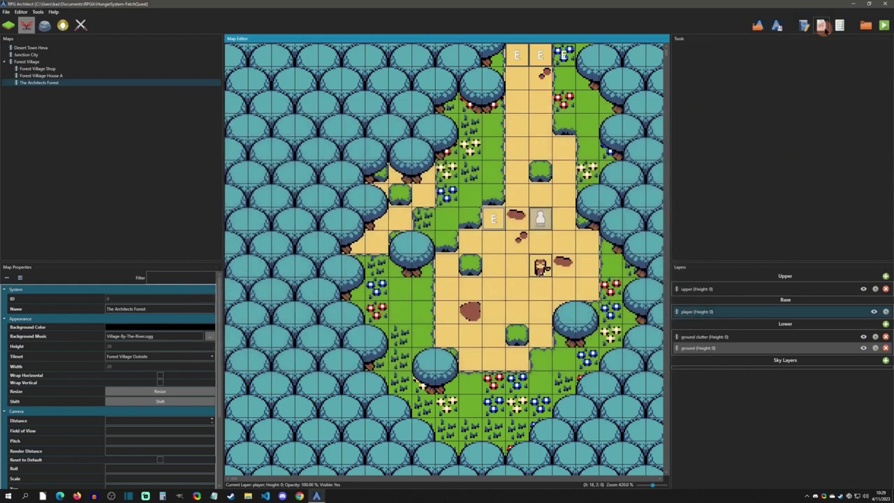
left_click(372, 165)
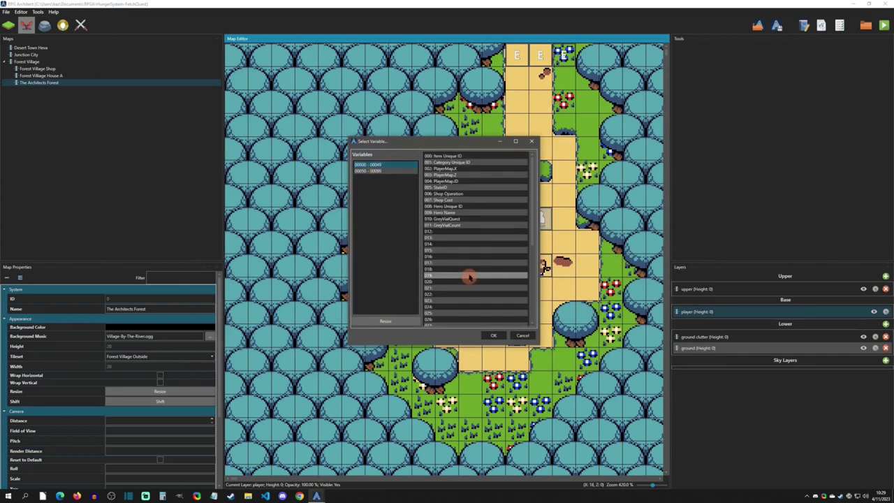
left_click(458, 220)
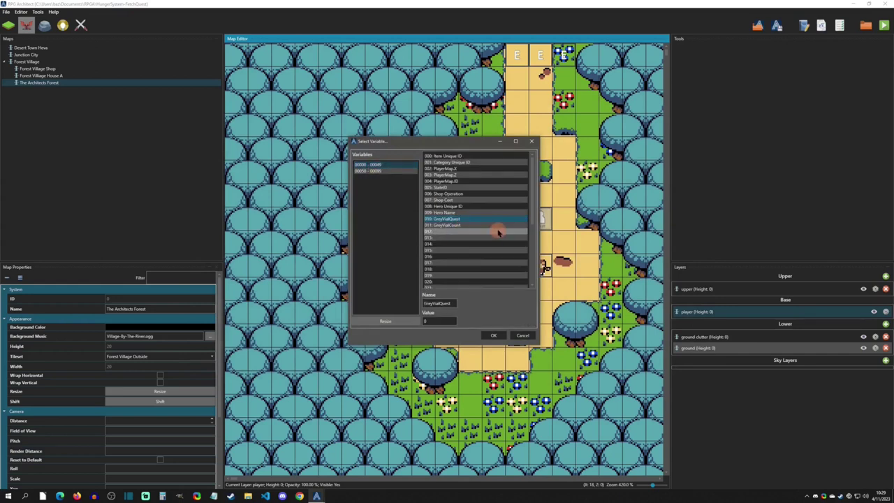
left_click(466, 226)
left_click(463, 218)
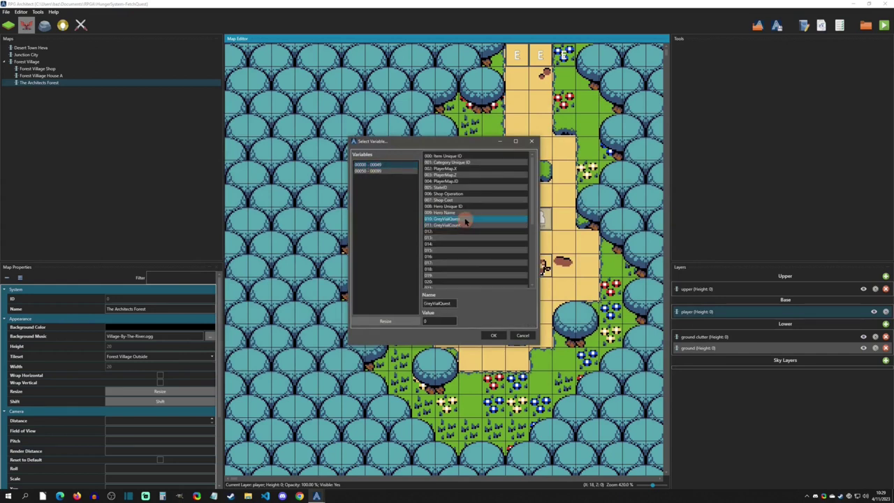
left_click(435, 322)
left_click(453, 226)
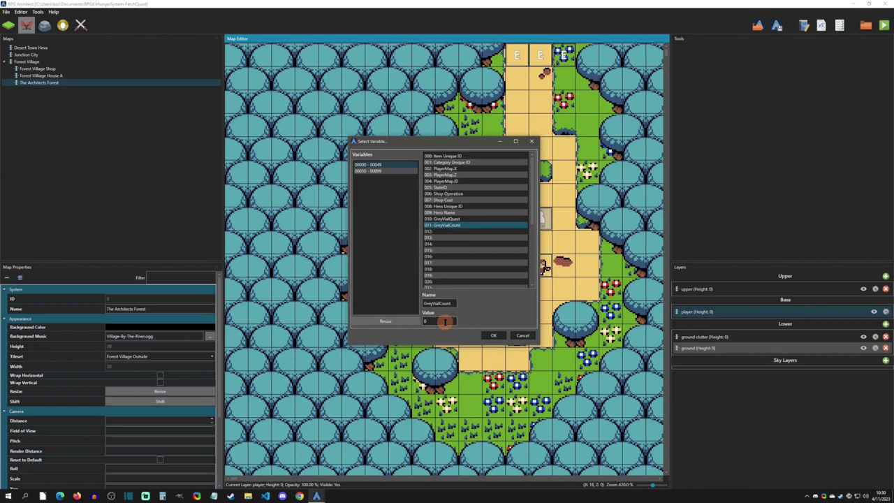
left_click(492, 335)
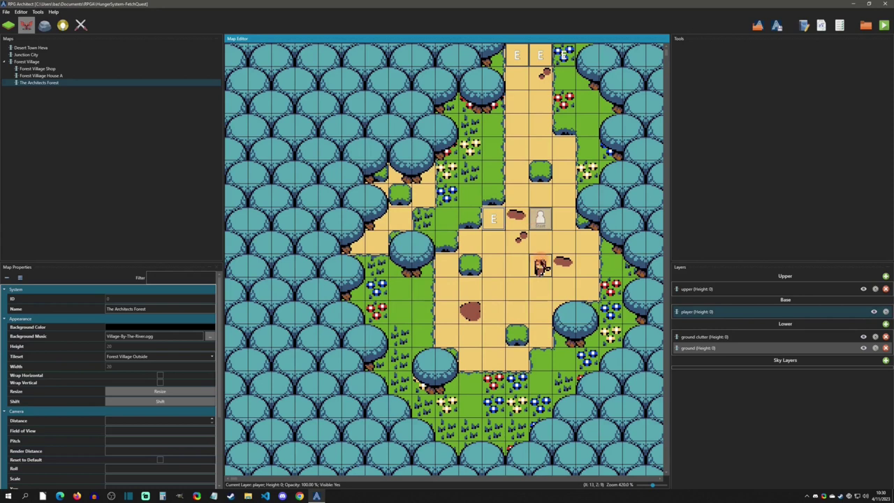
Open the NPC's Edit Entity window and view its Complete, Quest Active and No Quest scripts
double_click(542, 266)
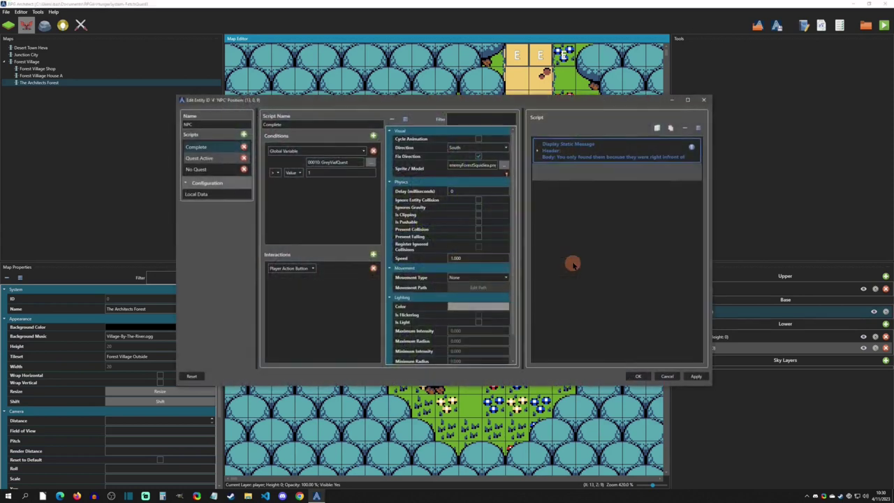
left_click(217, 147)
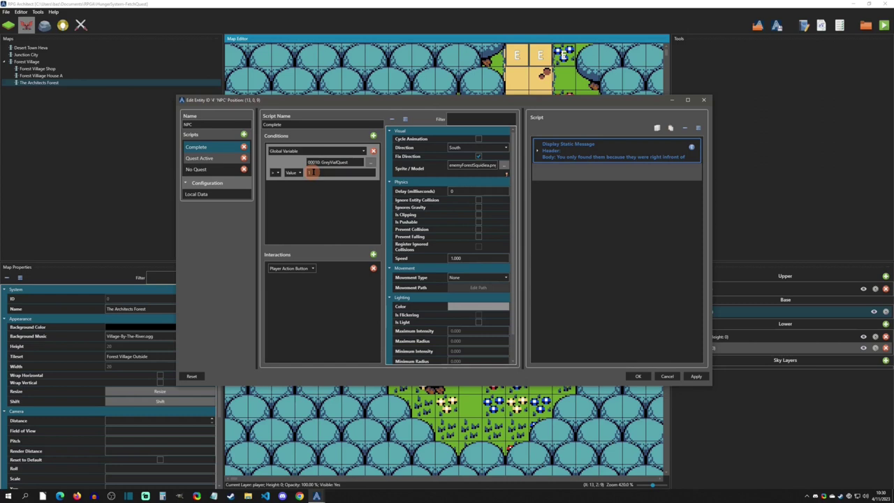
left_click(222, 159)
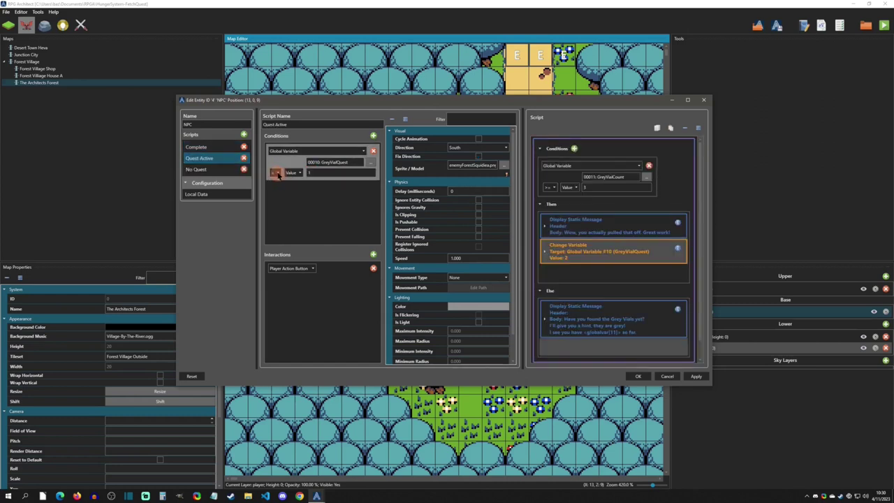
left_click(197, 169)
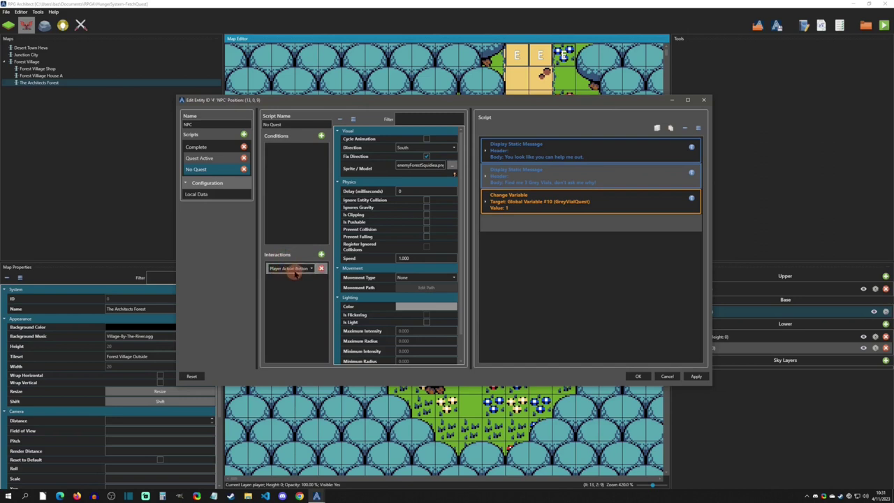
Review the No Quest messages and its GreyVialQuest = 1 step, then show the Quest Active script
left_click(554, 158)
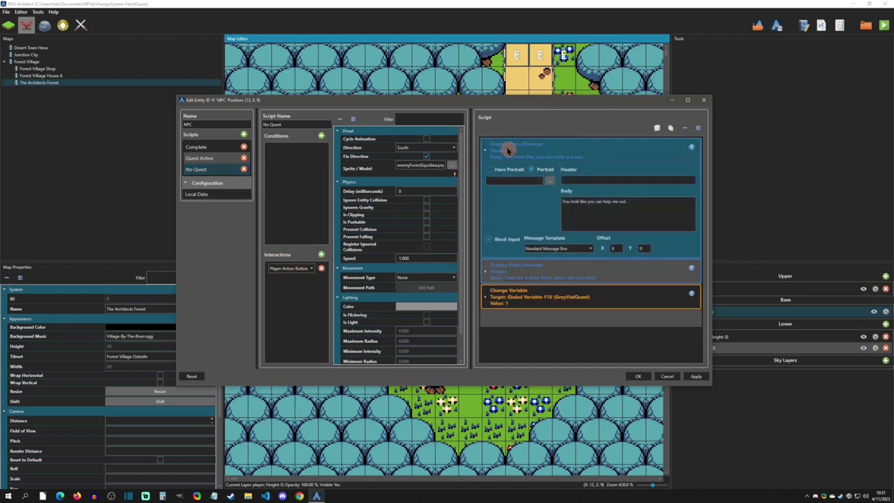
left_click(610, 151)
left_click(594, 182)
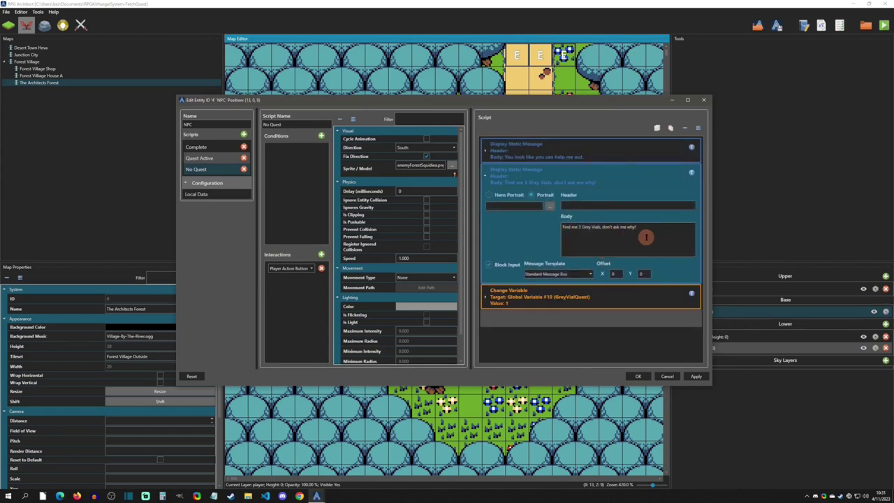
double_click(607, 228)
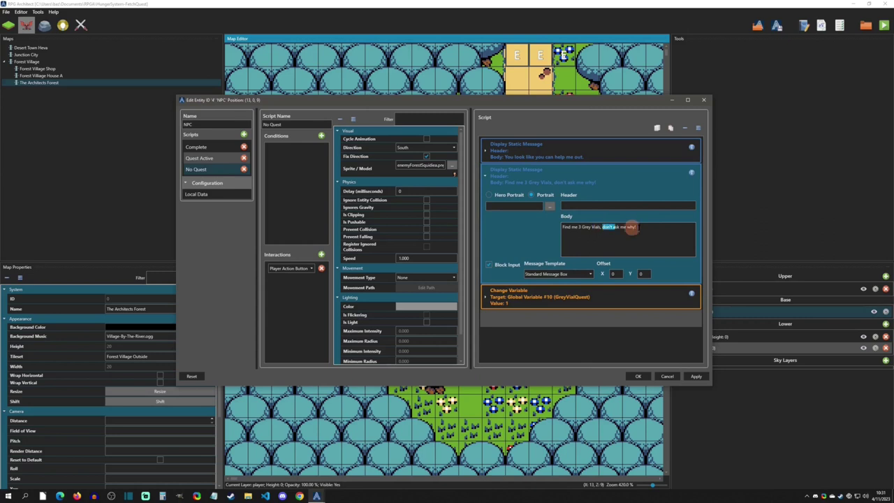
left_click(563, 288)
left_click(571, 290)
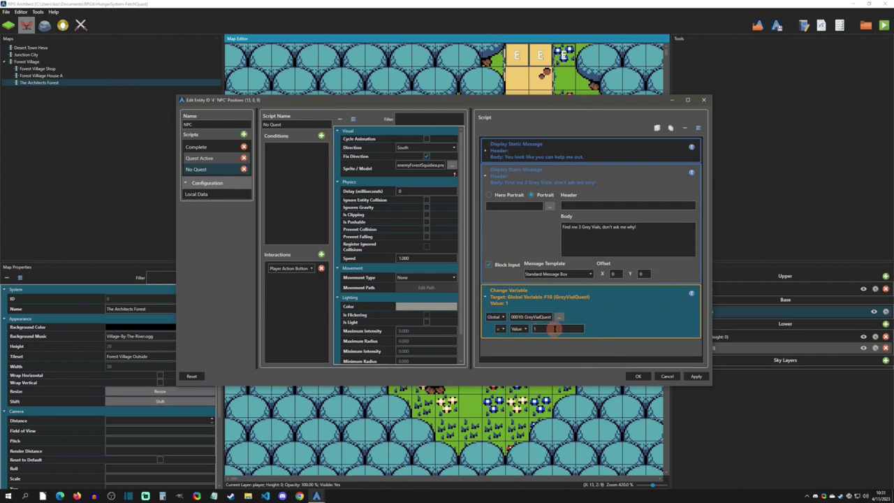
left_click(206, 158)
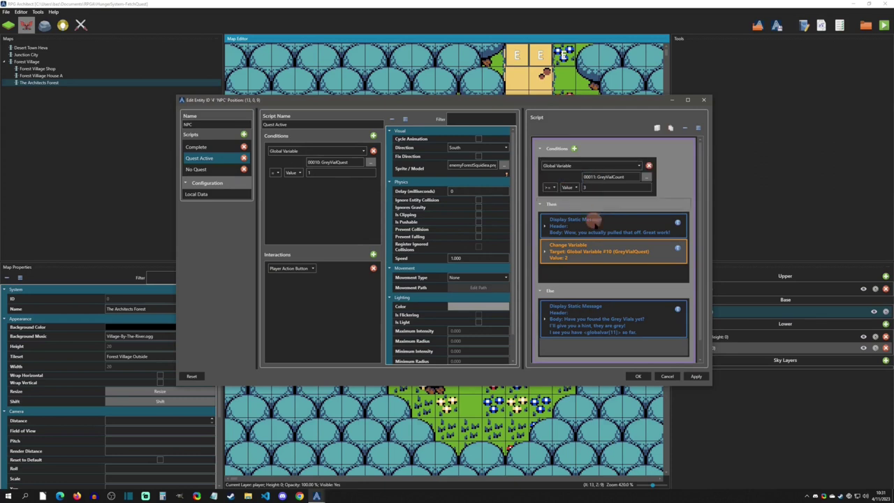
Glance at the Great work message, then expand the step setting GreyVialQuest to 2
left_click(632, 225)
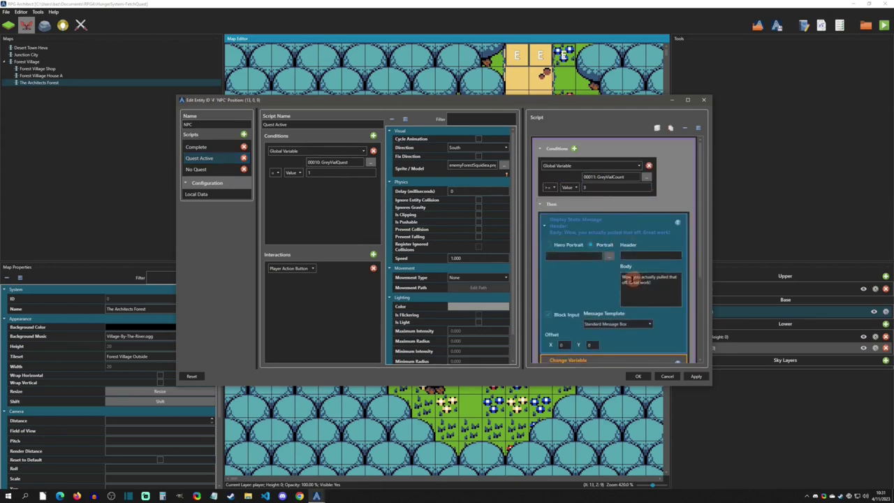
left_click(632, 235)
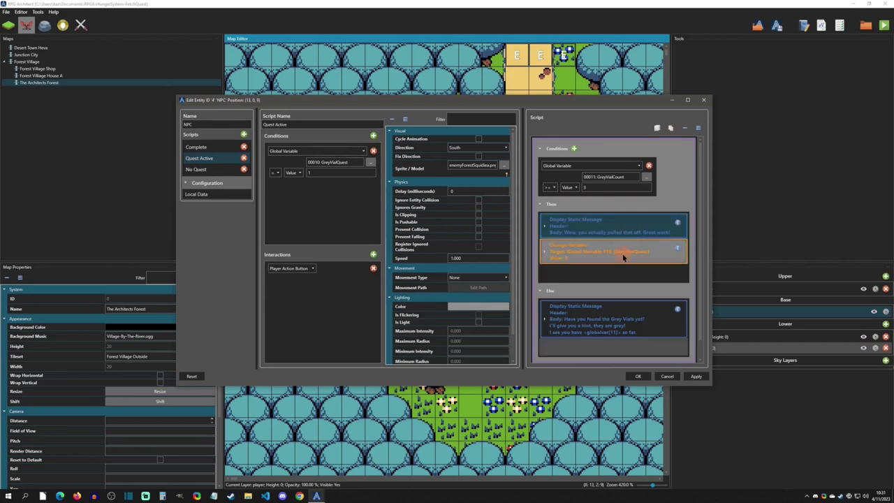
left_click(622, 253)
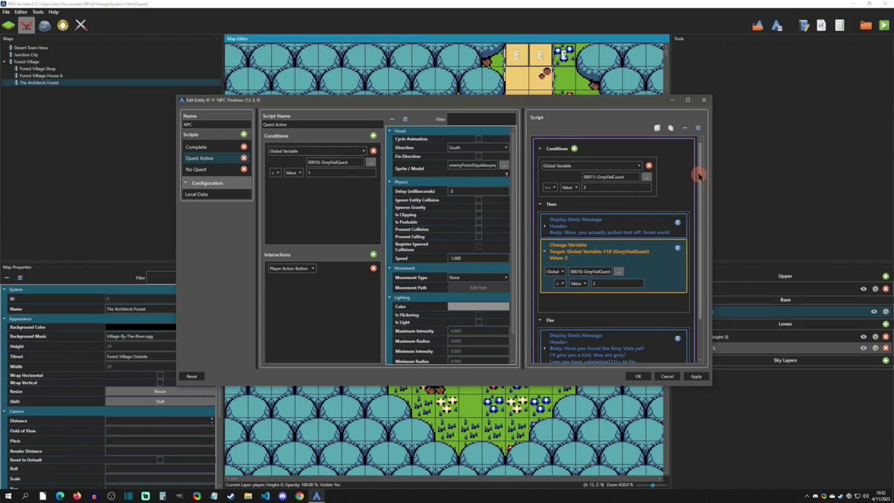
Review the Else hint message and its <globalvar[11]> placeholder in the Quest Active script
scroll(697, 174, "down", 1)
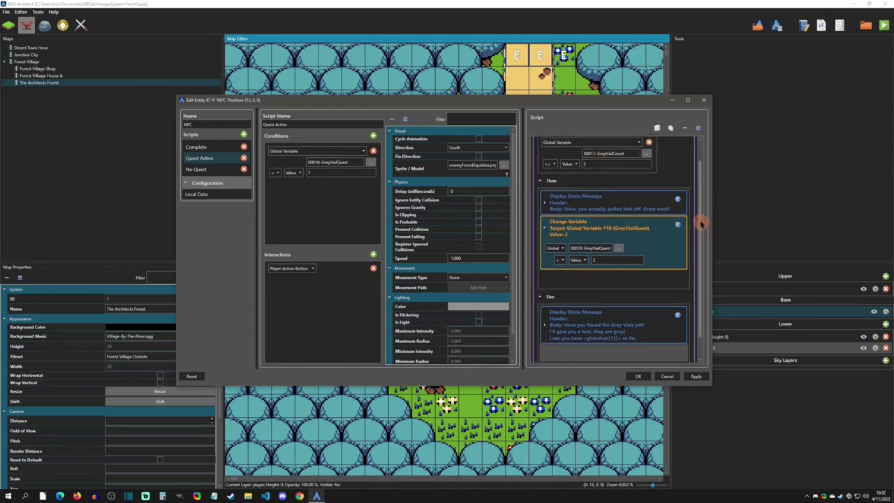
scroll(702, 223, "down", 1)
left_click(631, 295)
scroll(677, 318, "down", 1)
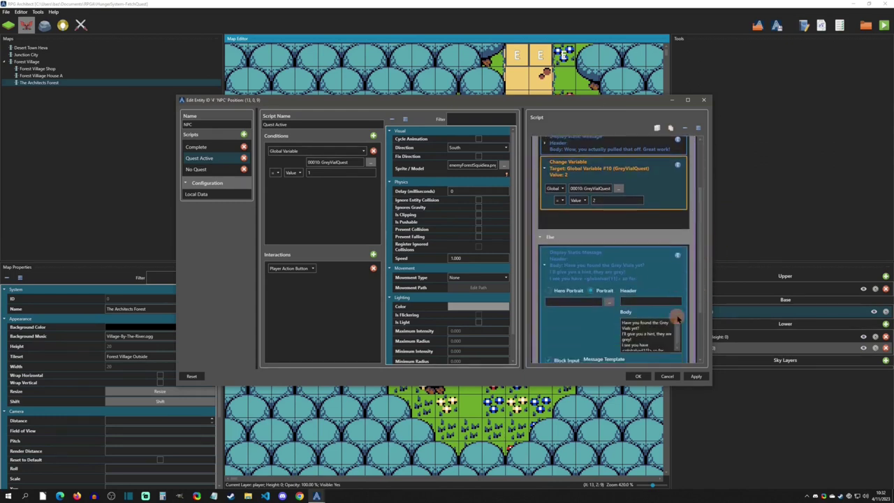
scroll(677, 317, "down", 1)
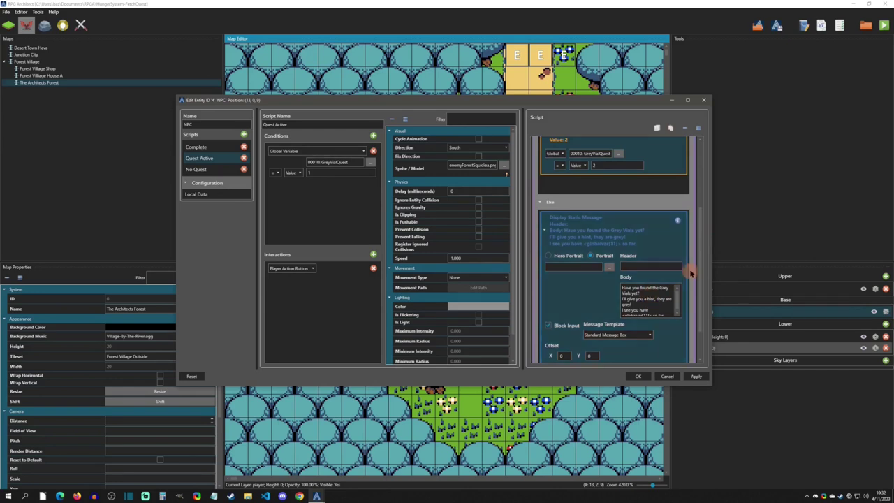
scroll(680, 288, "down", 1)
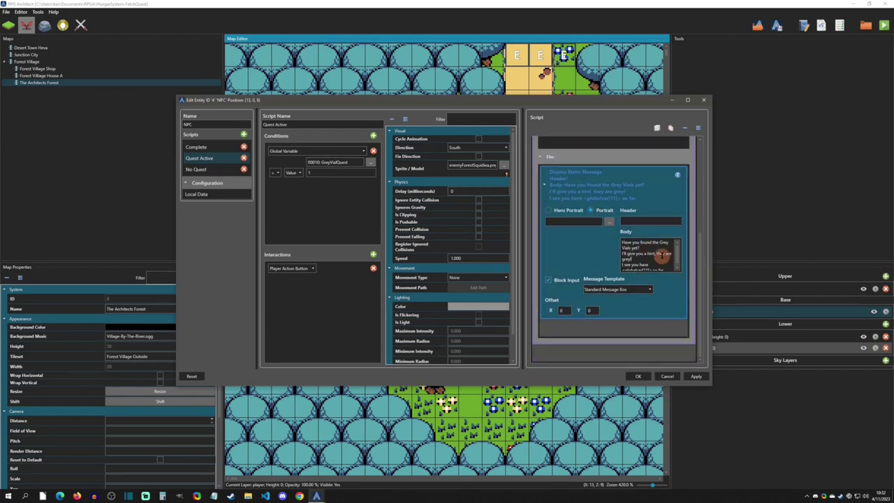
scroll(654, 255, "down", 1)
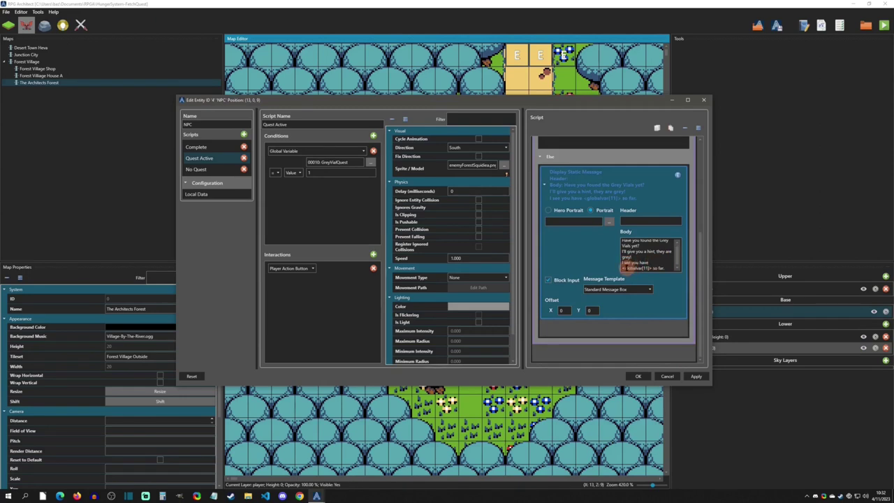
left_click_drag(624, 268, 660, 269)
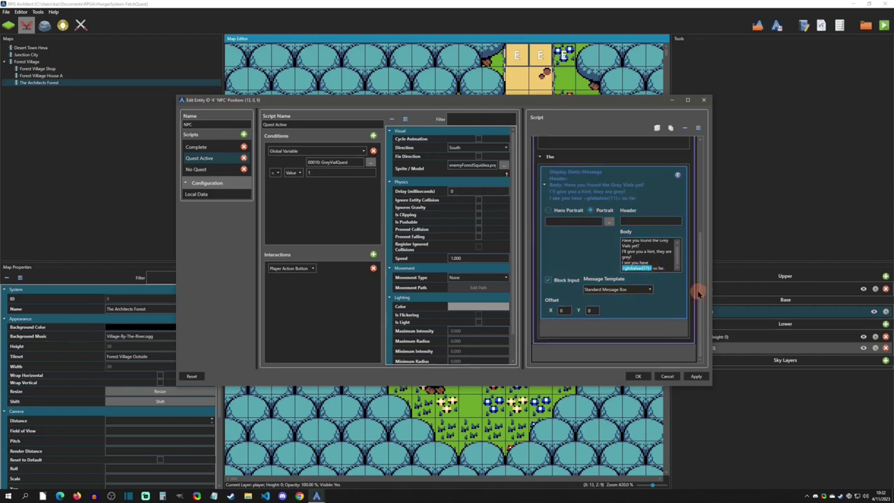
left_click(667, 269)
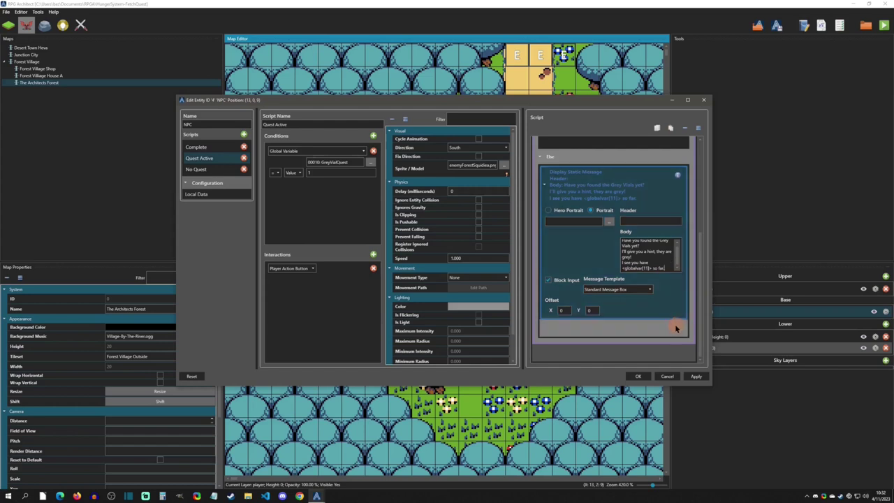
left_click(657, 268)
left_click(654, 268)
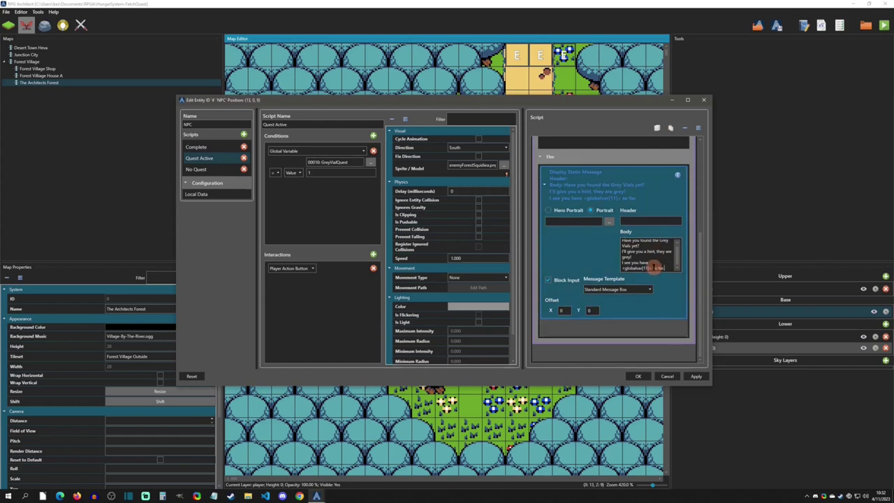
left_click_drag(700, 255, 699, 149)
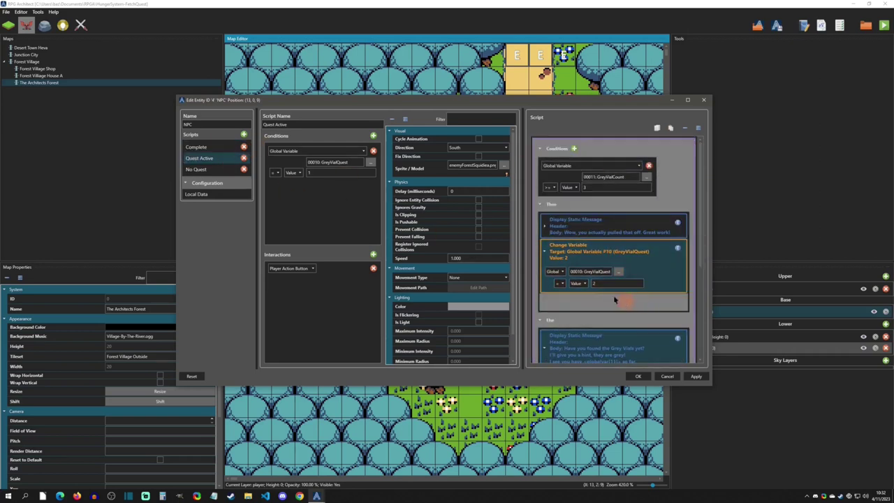
Read the Complete script's completion message and close the NPC editor with OK
left_click(196, 147)
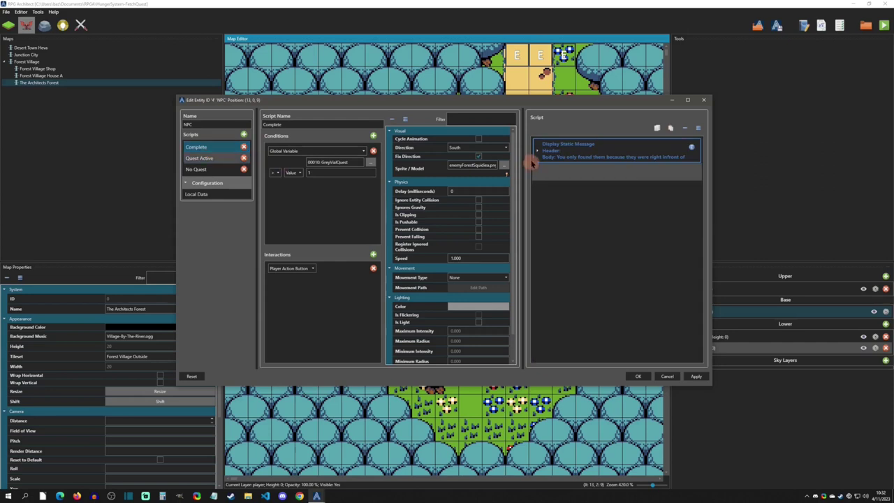
left_click(614, 151)
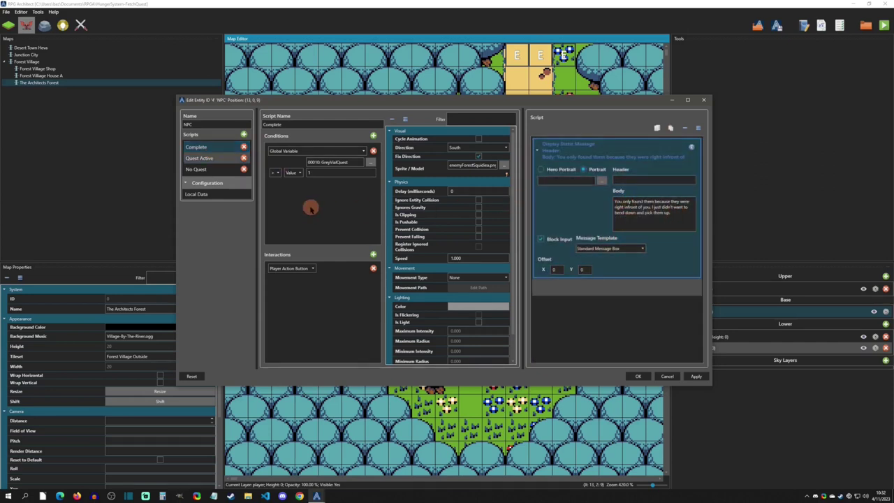
left_click(638, 376)
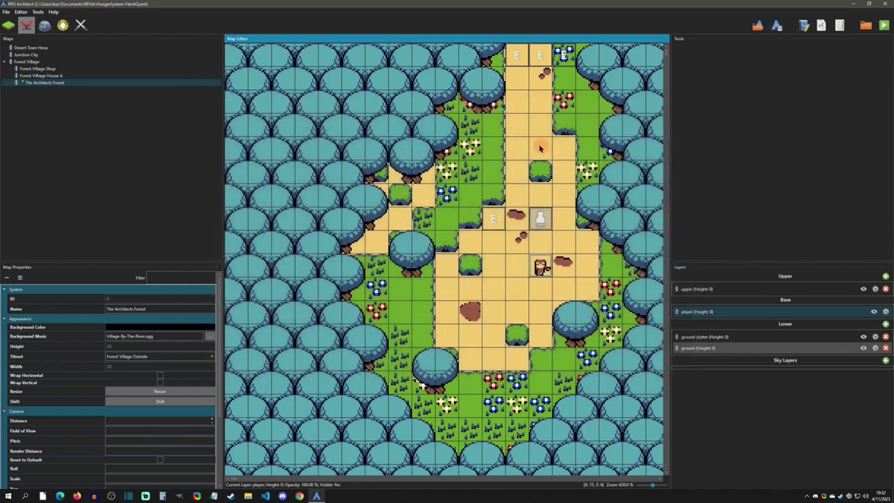
Open the Grey Vial entity, view its Active script, and show its Local Data
double_click(494, 220)
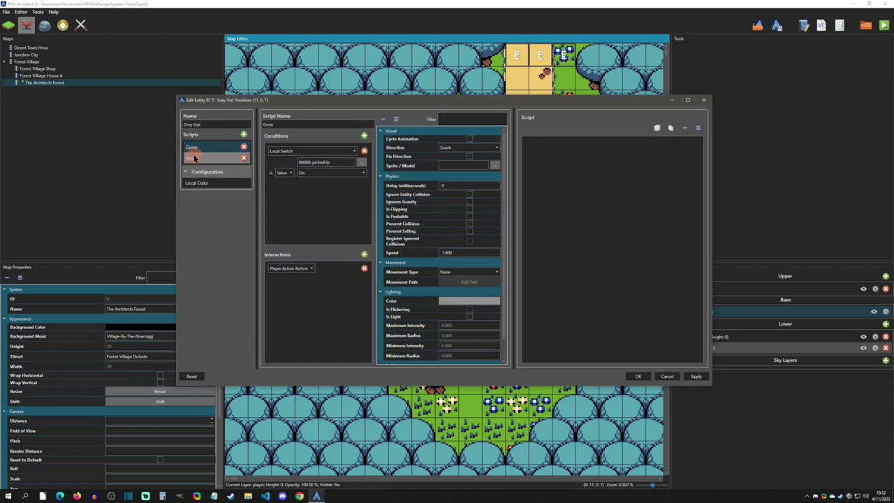
left_click(213, 158)
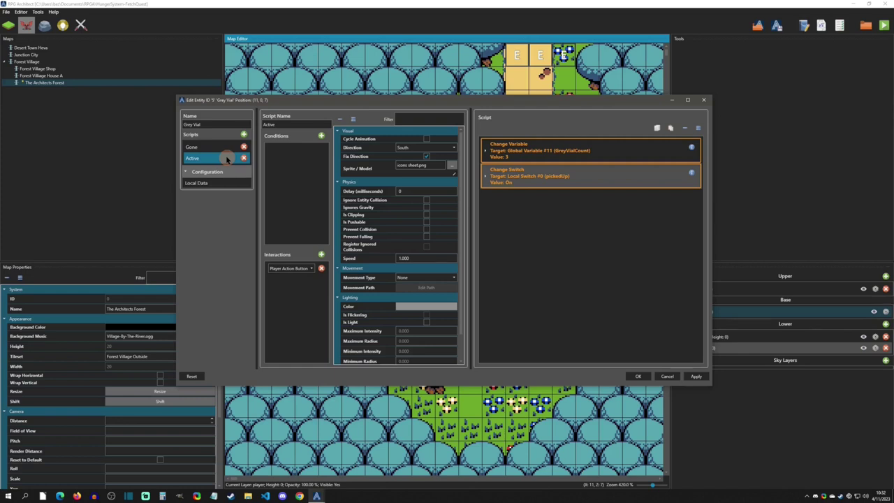
left_click(213, 183)
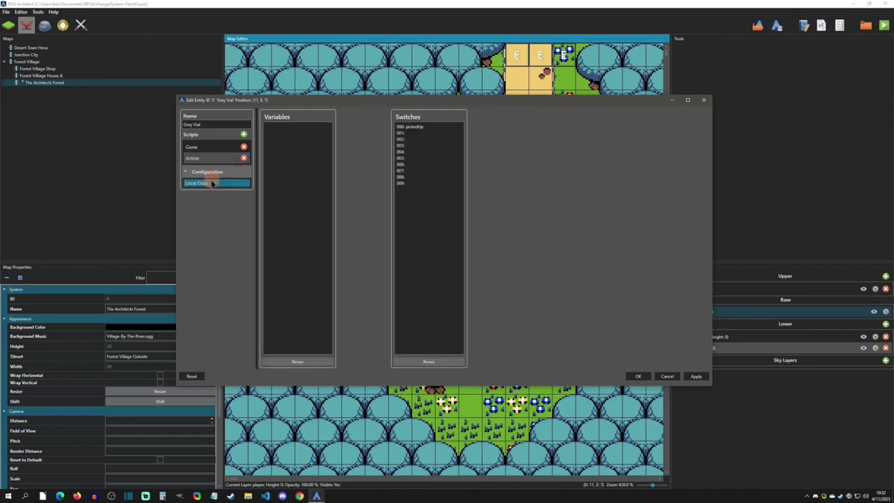
left_click(422, 128)
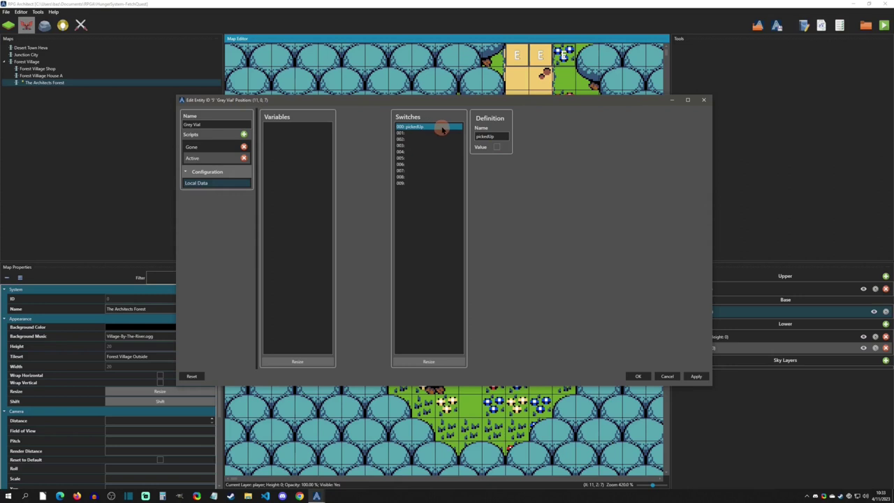
left_click(496, 136)
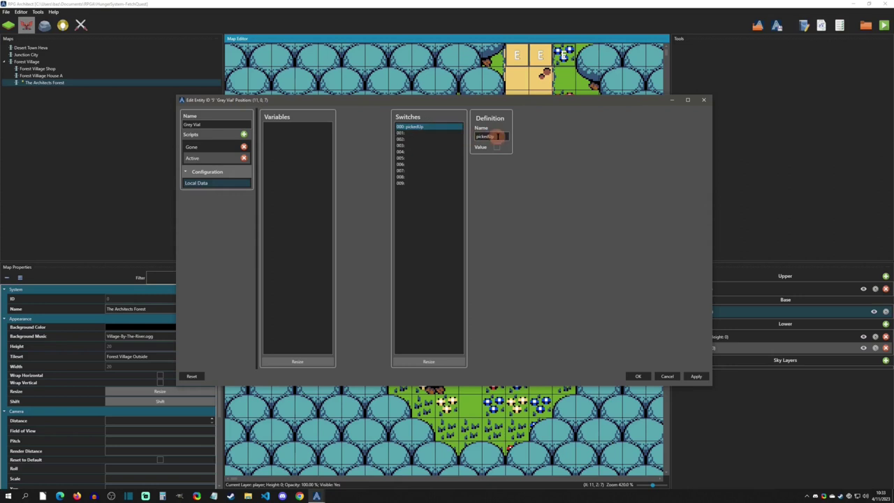
Set the Active page's GreyVialCount change to 3, then review the pickedUp switch step and Gone page
left_click(208, 160)
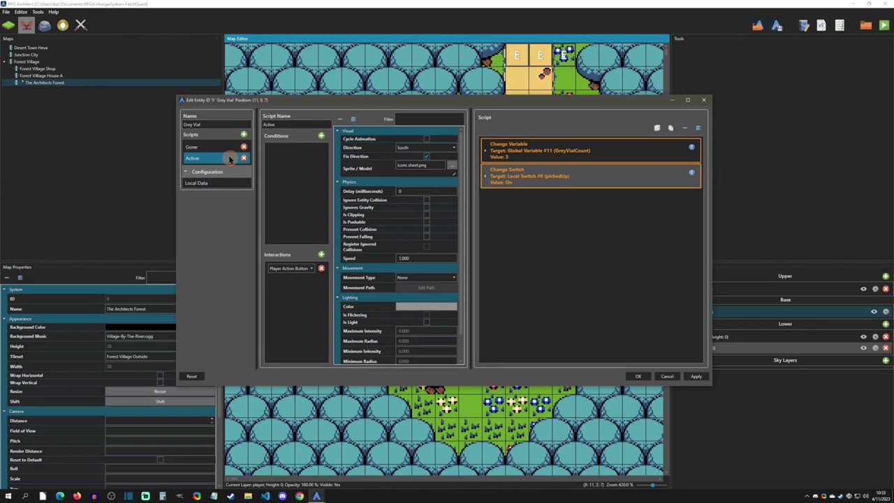
left_click(509, 144)
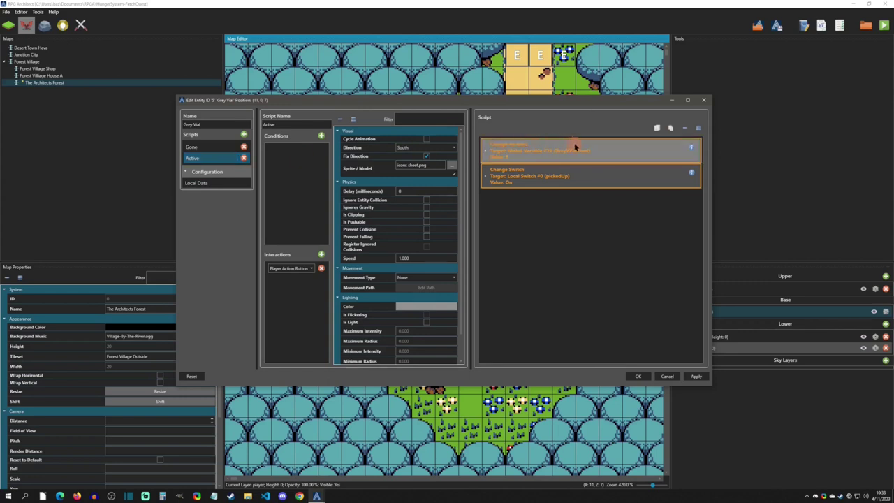
left_click(282, 269)
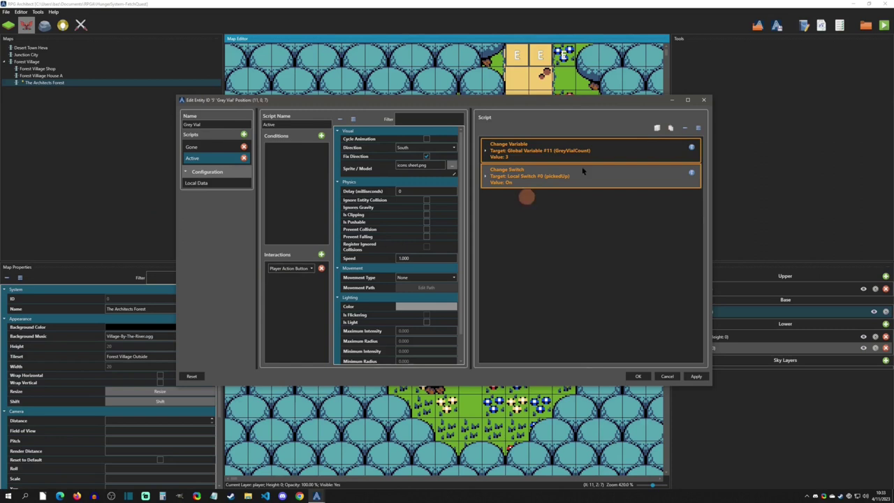
double_click(605, 143)
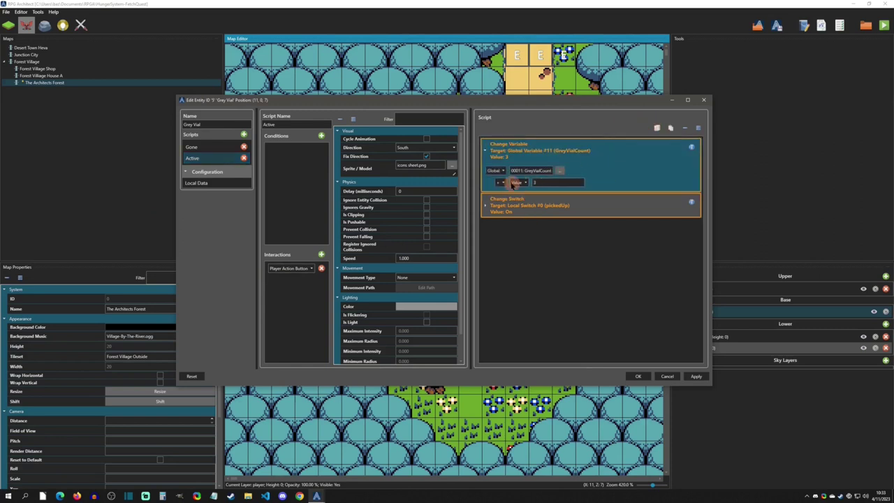
left_click(549, 184)
key("BackSpace")
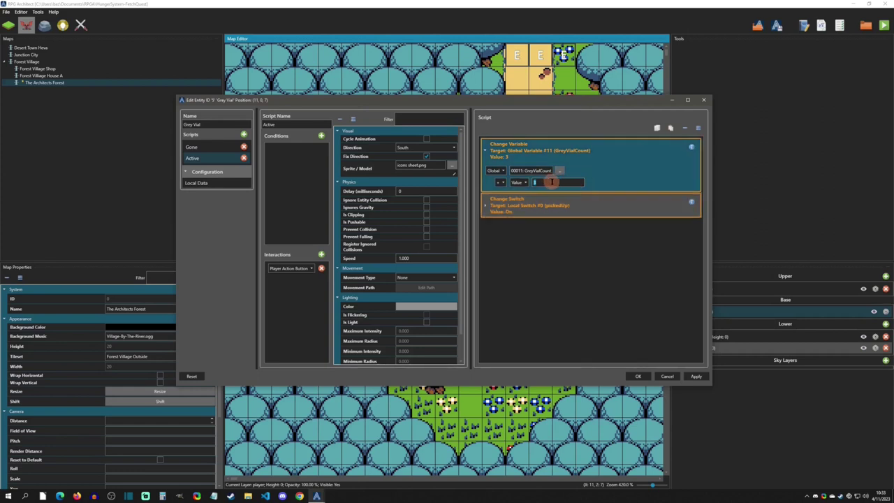
type("3")
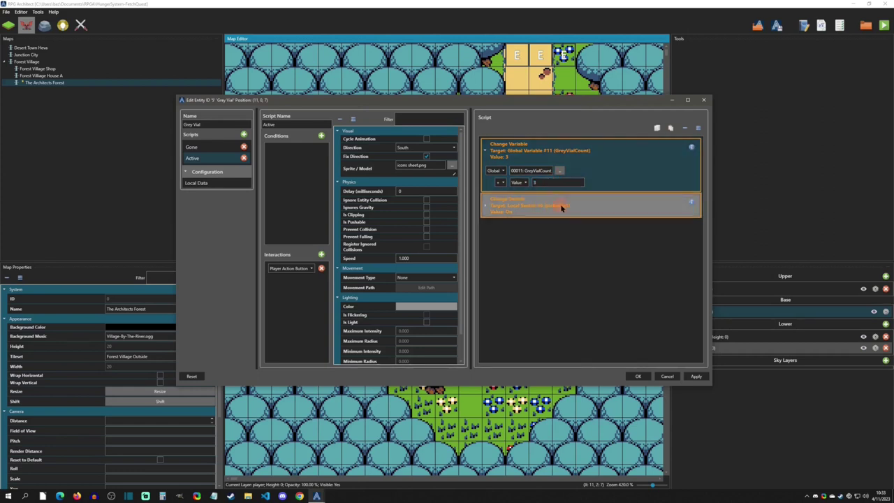
left_click(563, 204)
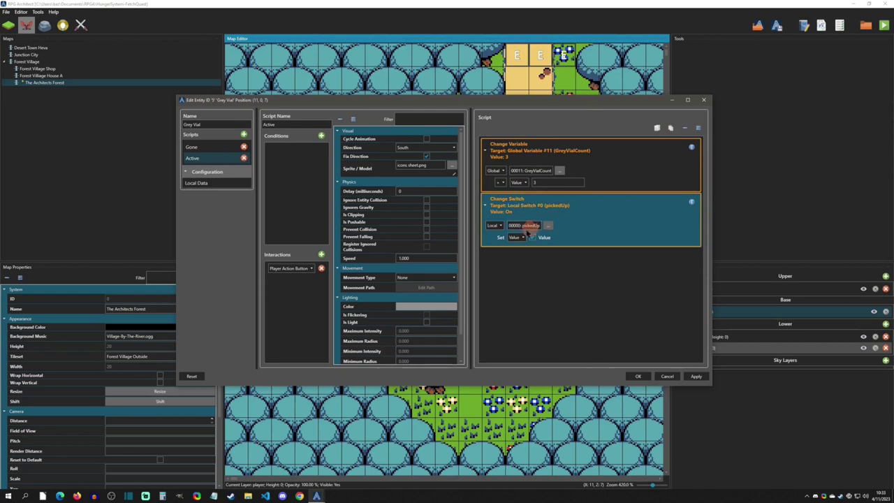
left_click(216, 149)
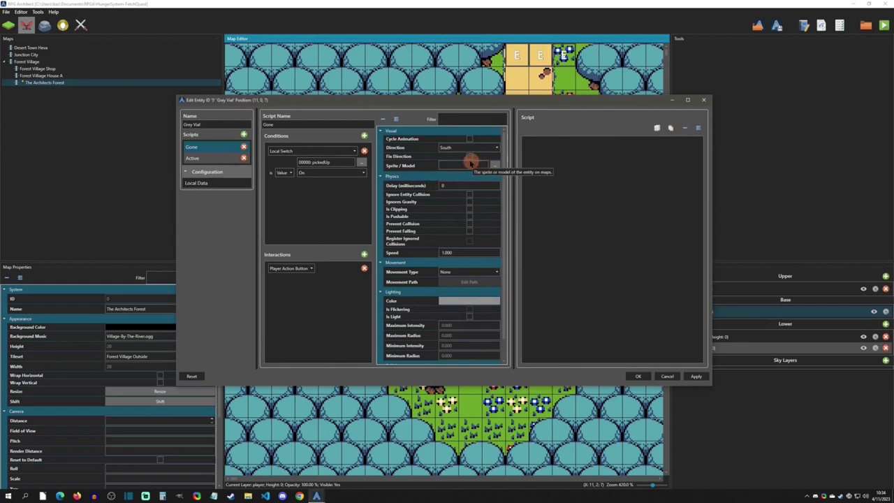
Close the Grey Vial editor, start a playtest, take the NPC's quest, and walk toward the vial
left_click(636, 376)
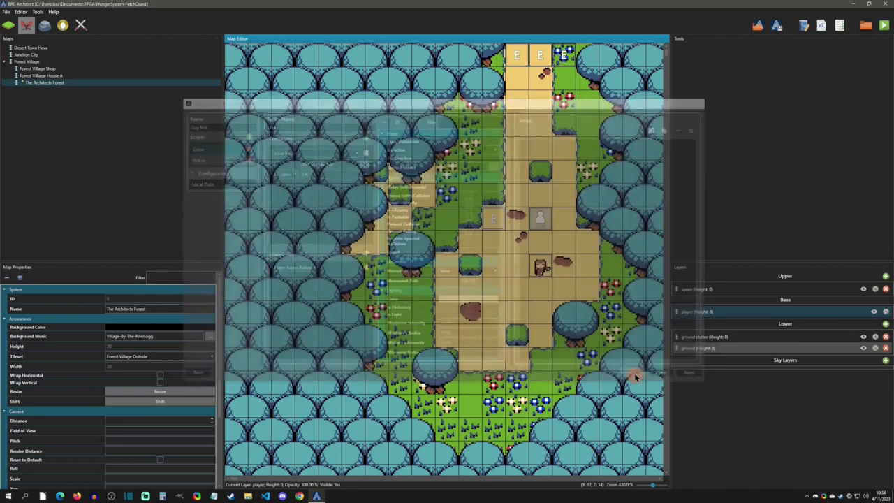
key("XF86AudioMute")
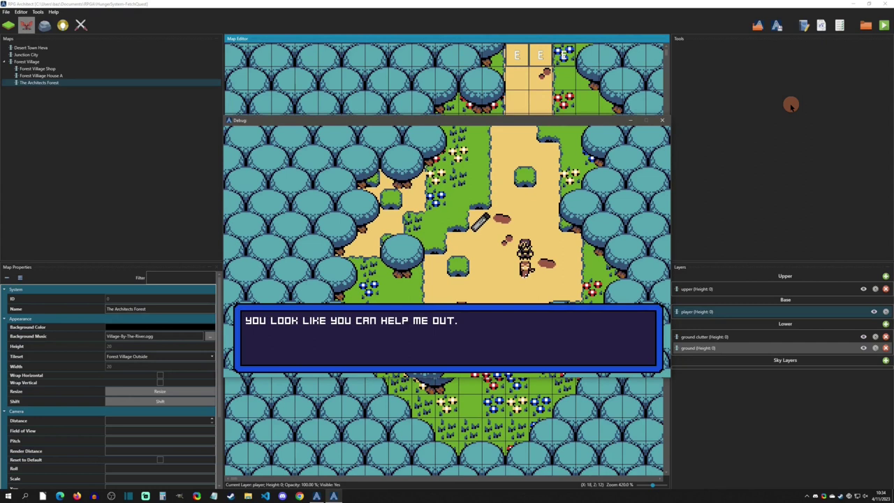
key("Return")
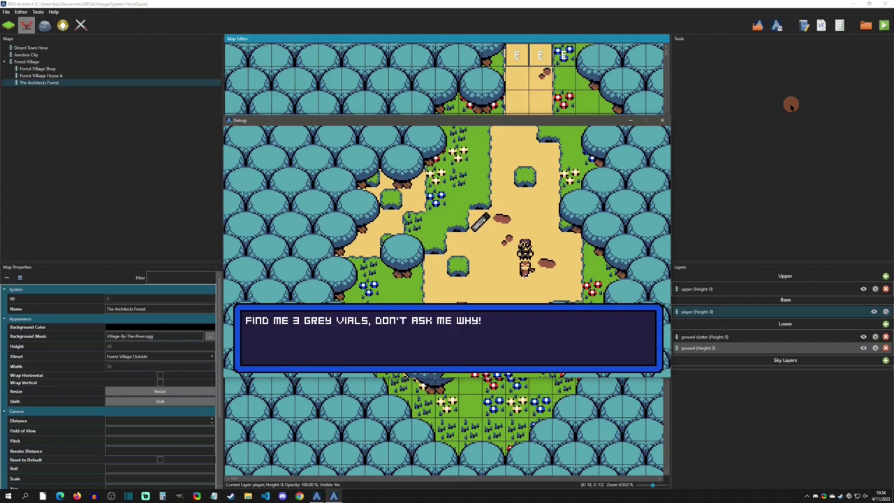
key("Return")
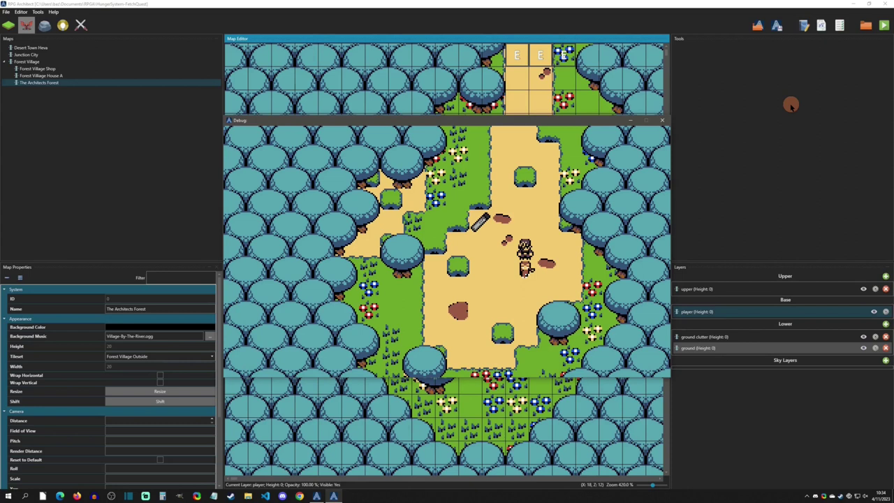
key("Return")
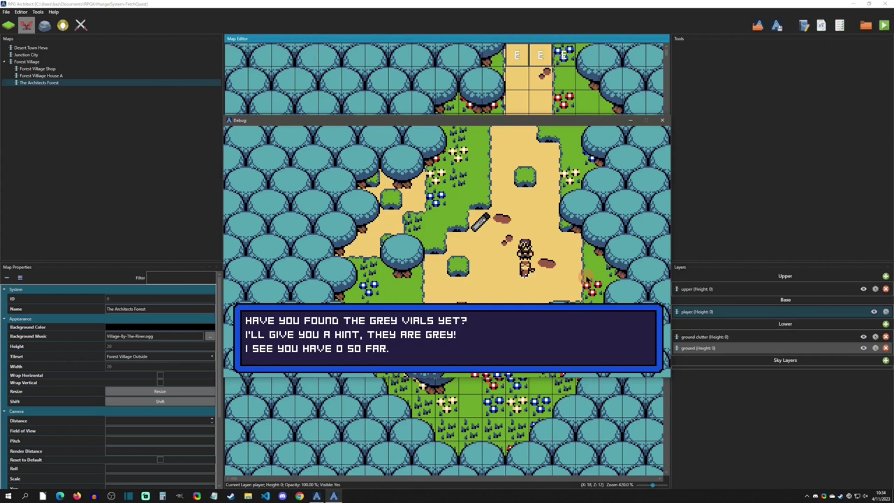
key("Return")
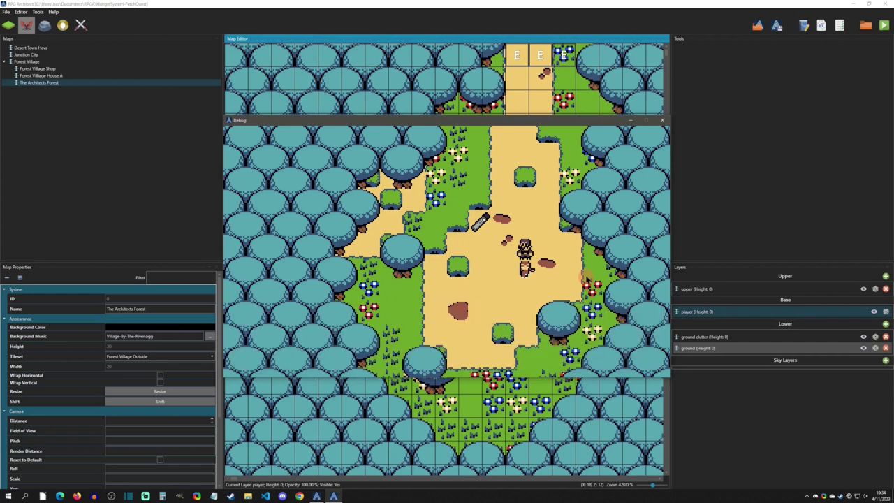
key("Up")
key("Left")
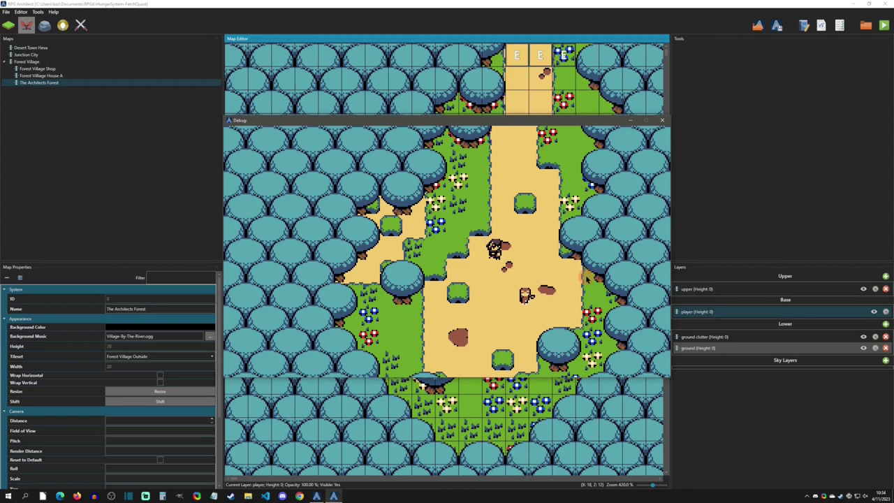
Hand the vials to the NPC, read both completion messages, and close the Debug window
key("Right")
key("Down")
key("Return")
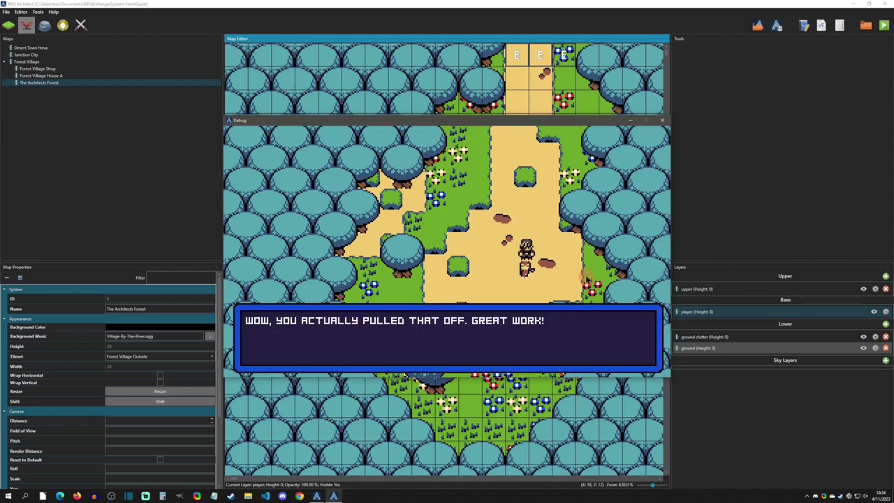
key("Return")
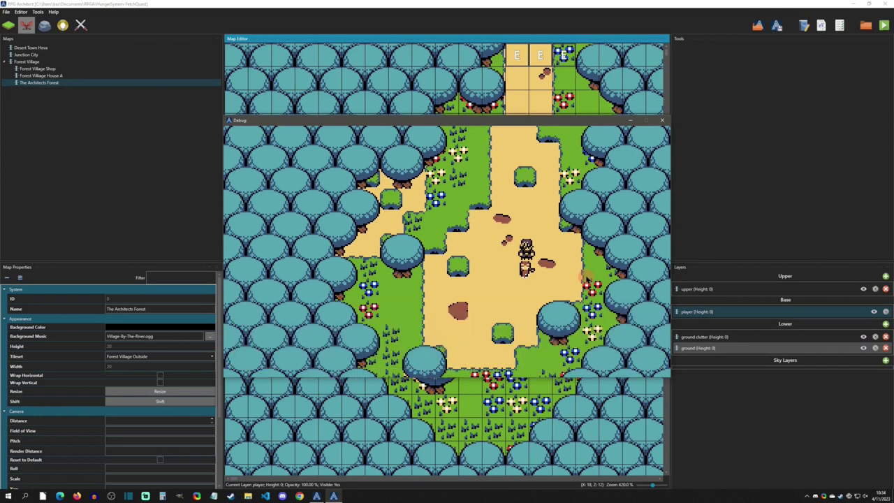
key("Return")
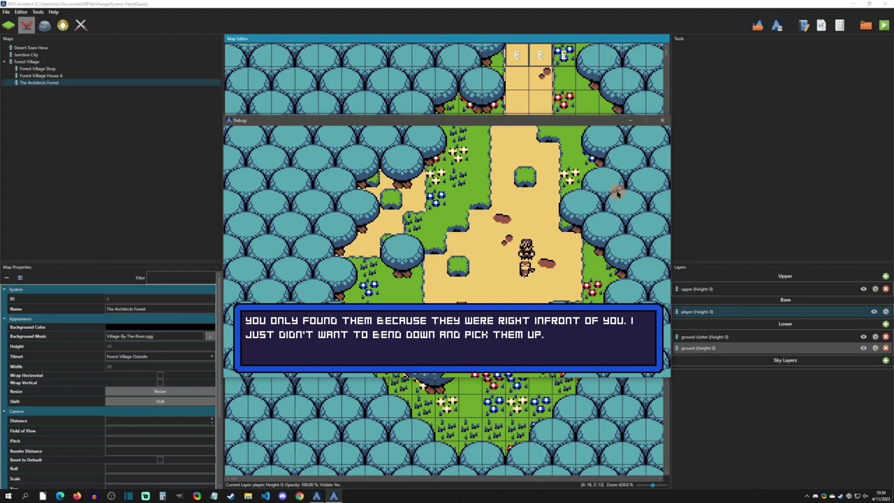
key("space")
left_click(662, 120)
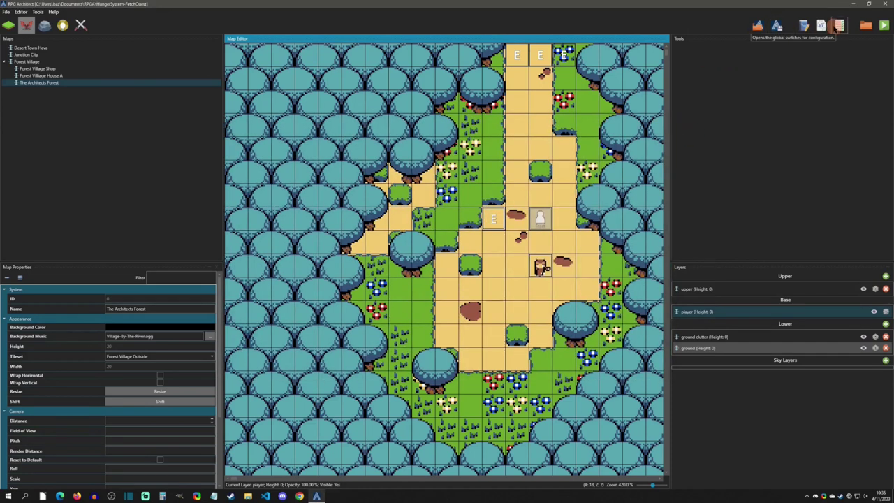
Check the global switches, relaunch the game, accept the NPC's quest, and pick up the grey vial
left_click(838, 26)
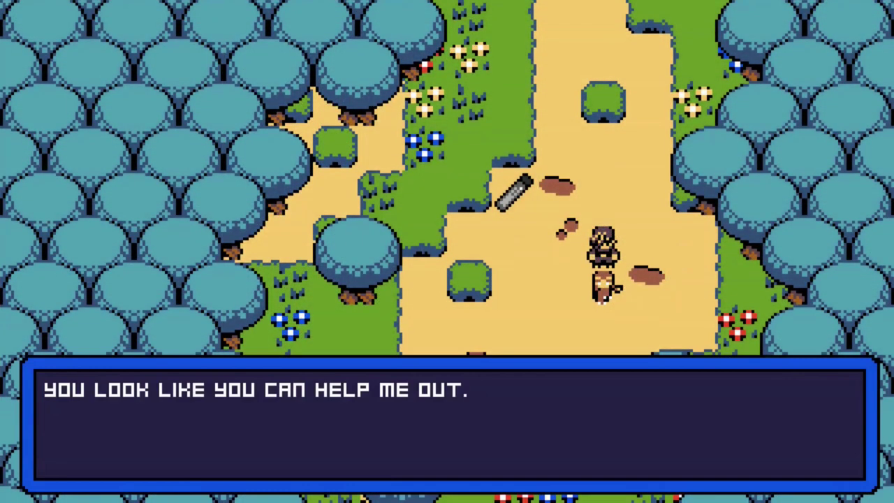
key("Return")
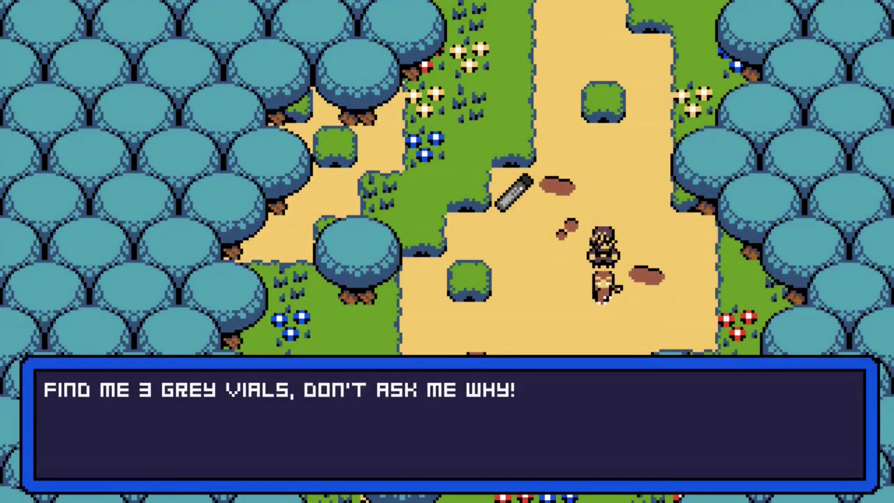
key("Return")
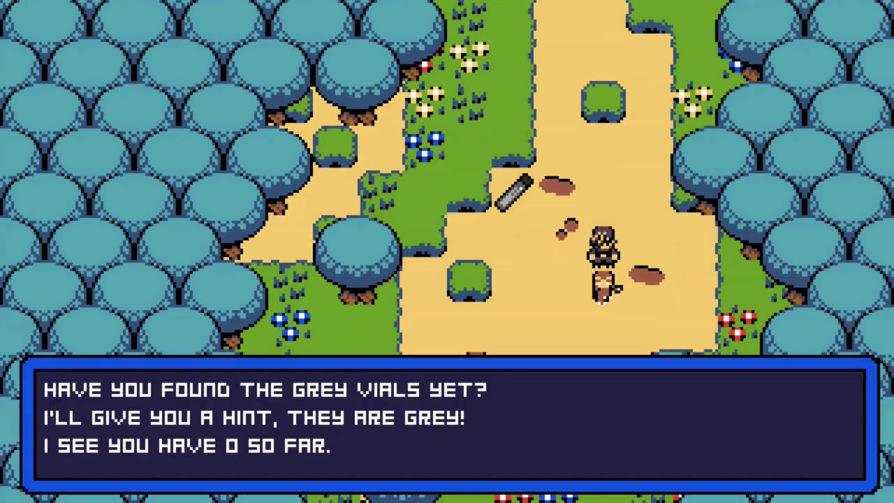
key("space")
key("Left")
key("Right")
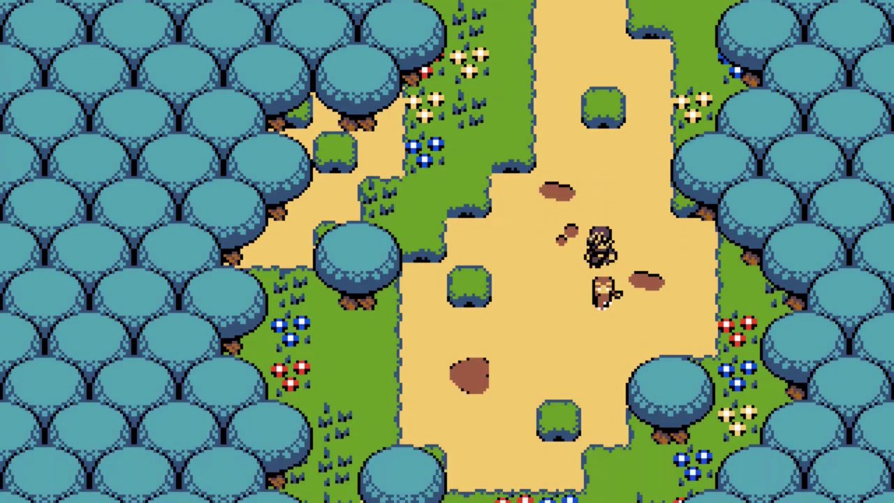